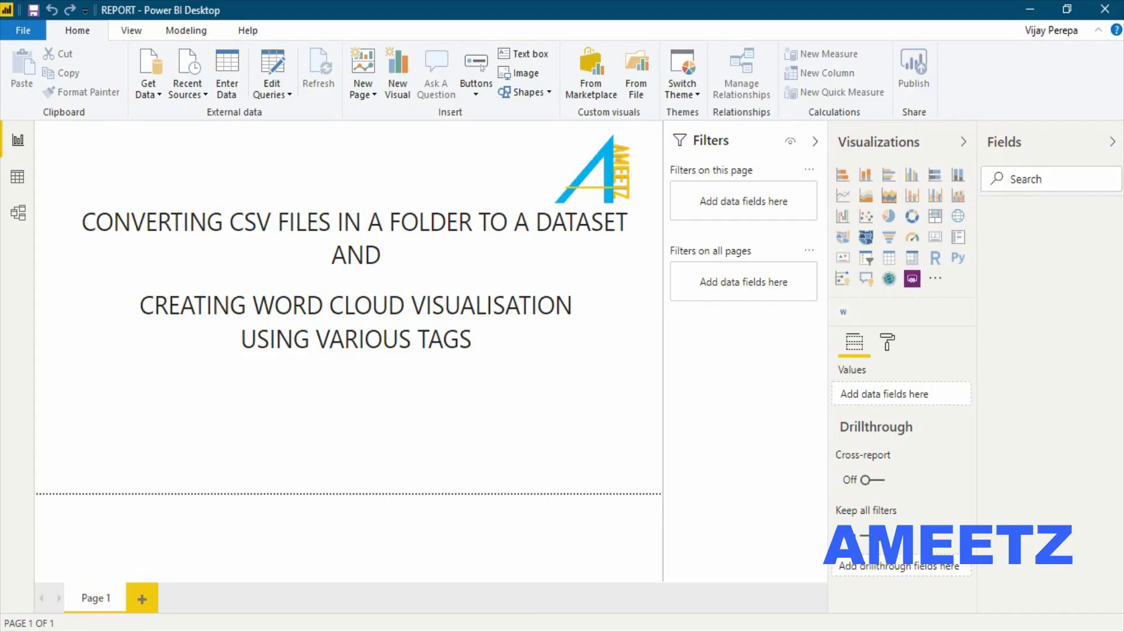
# In the Query Editor, start a new Folder data source from the full connector list
pyautogui.click(271, 93)
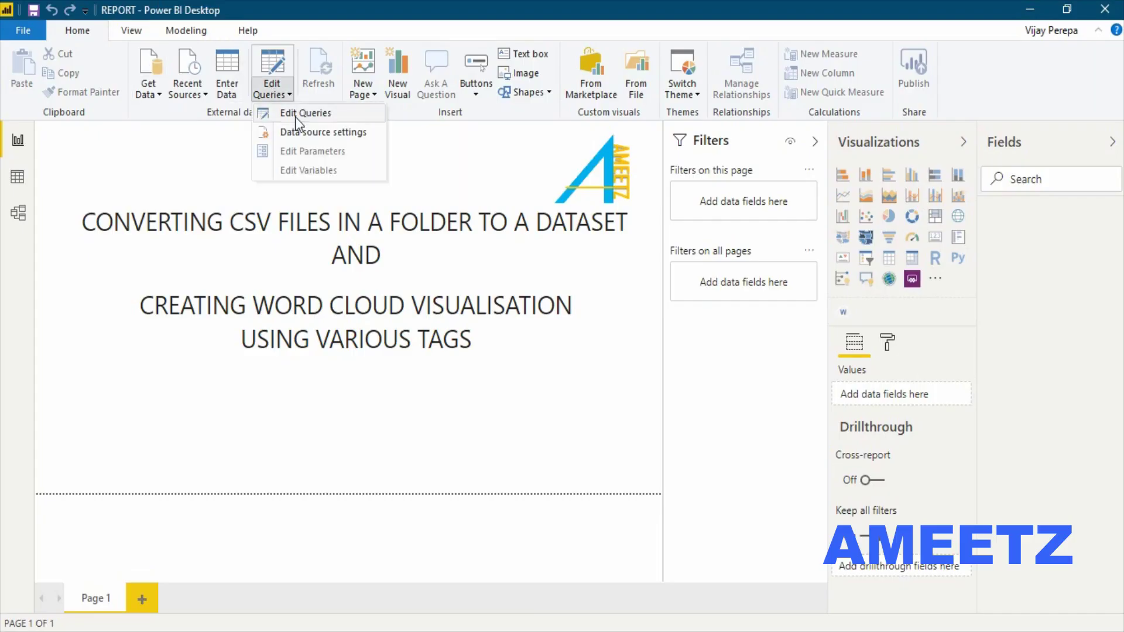
pyautogui.click(297, 115)
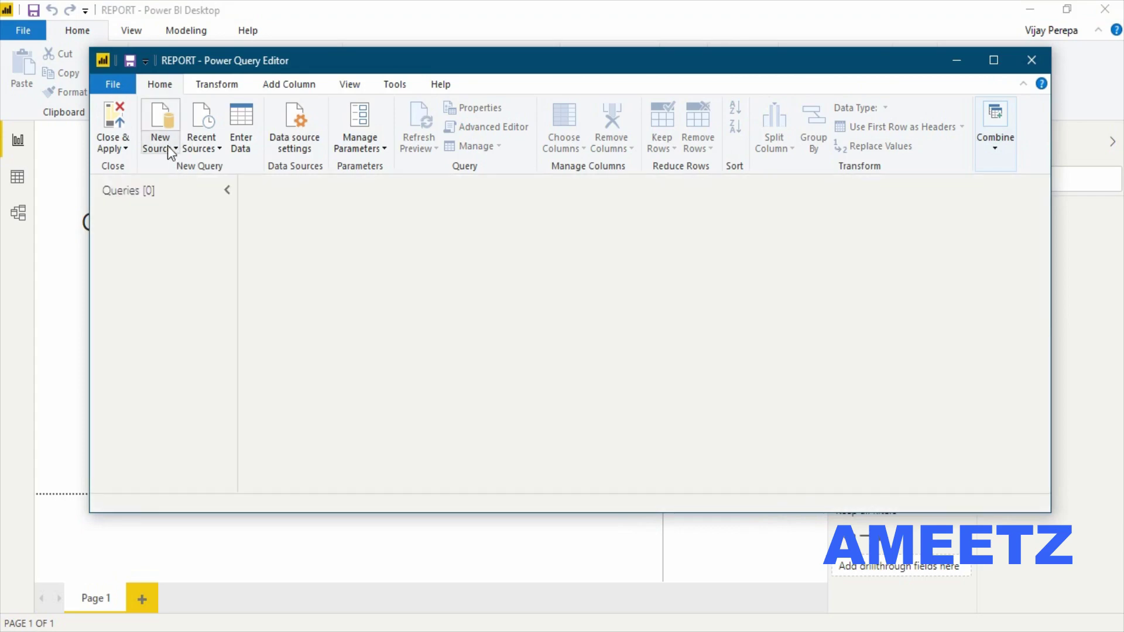
pyautogui.click(167, 145)
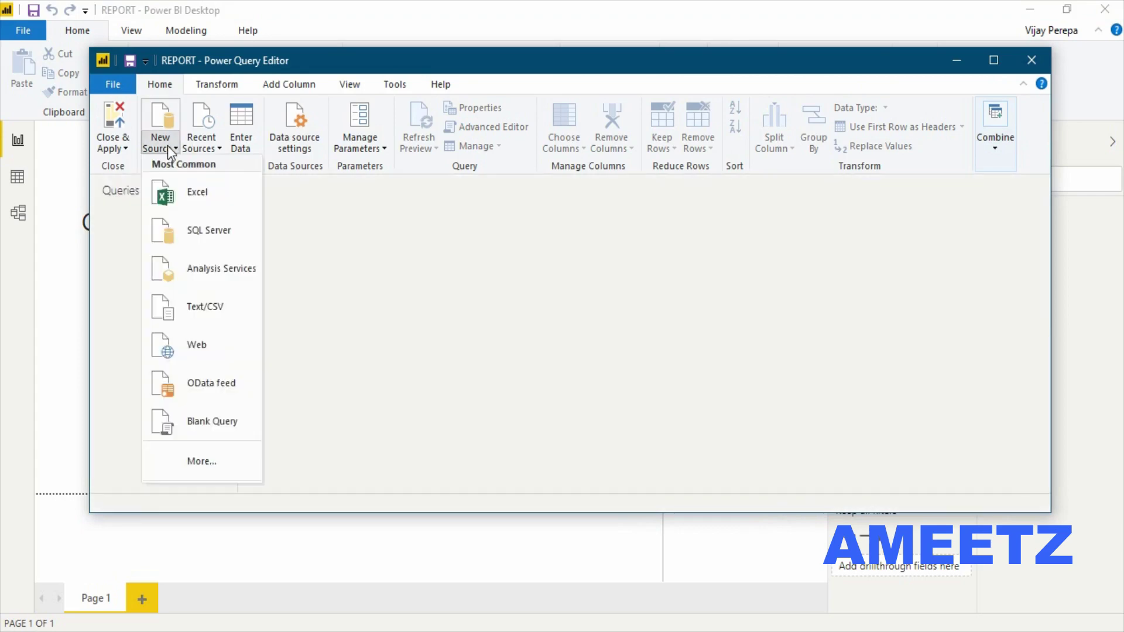
pyautogui.click(197, 462)
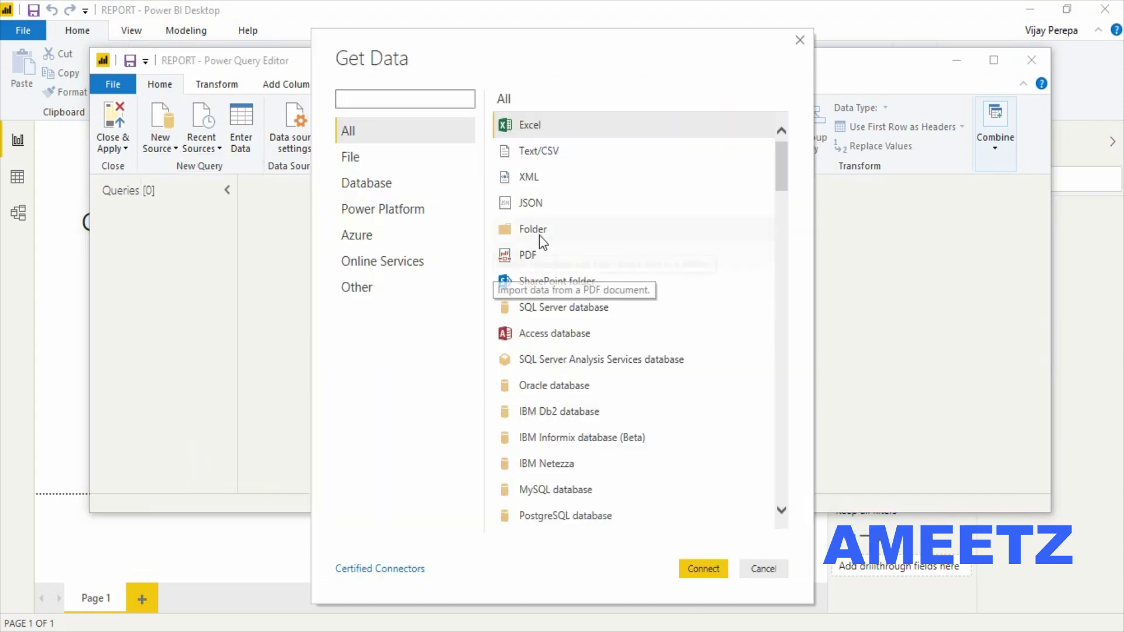
pyautogui.click(540, 231)
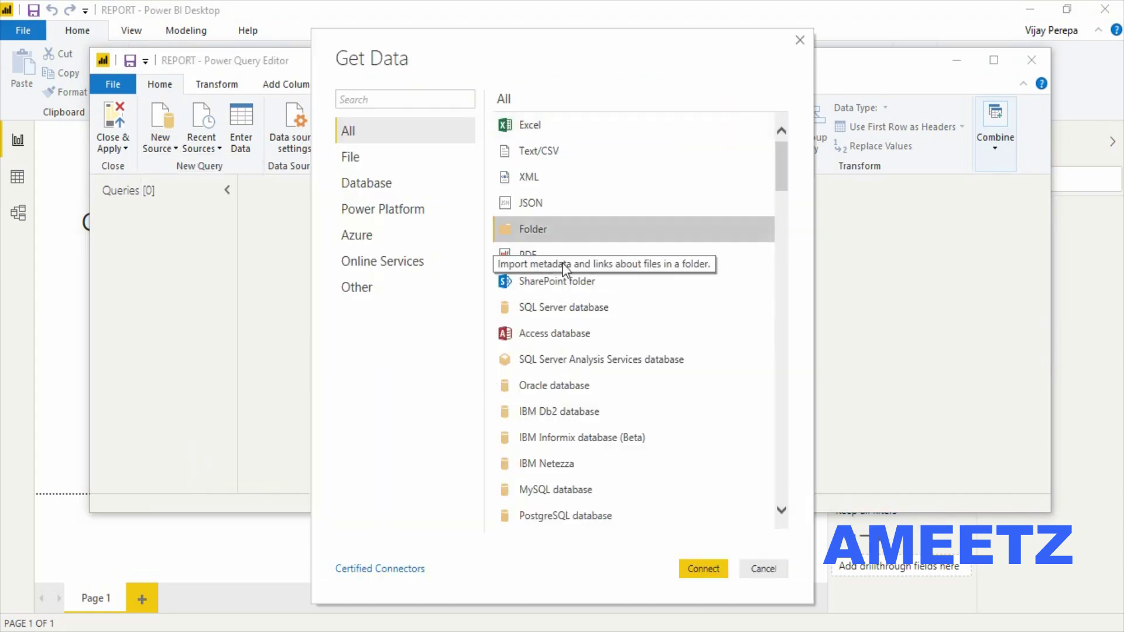
pyautogui.click(702, 568)
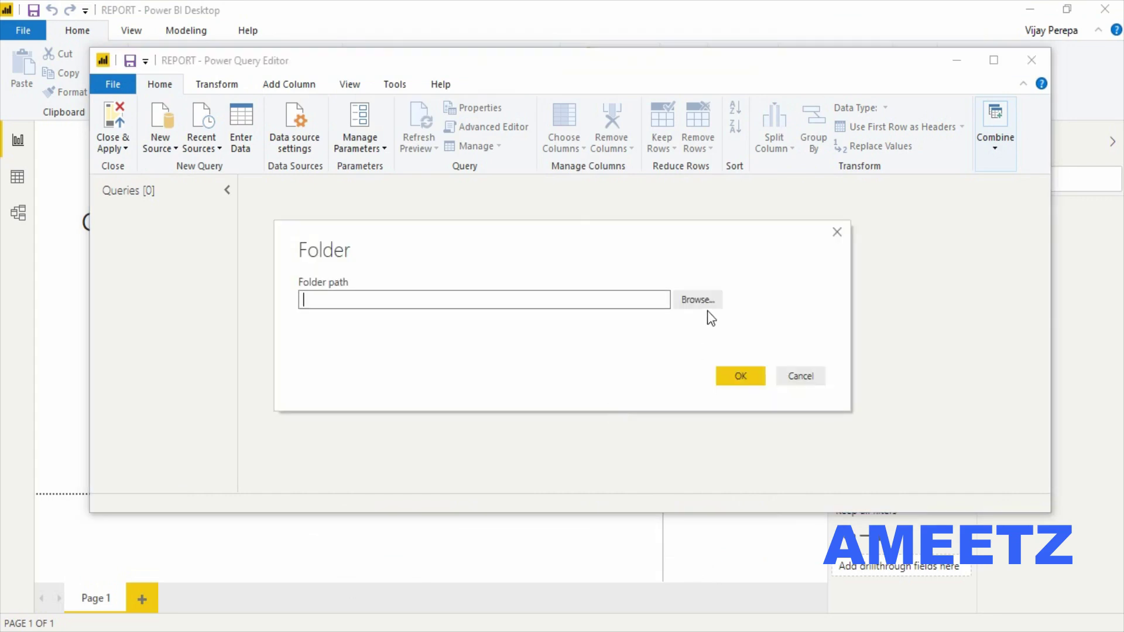
# Select the Combine Files folder, load its file list, and combine its CSV files
pyautogui.click(707, 302)
pyautogui.scroll(-5, 603, 323)
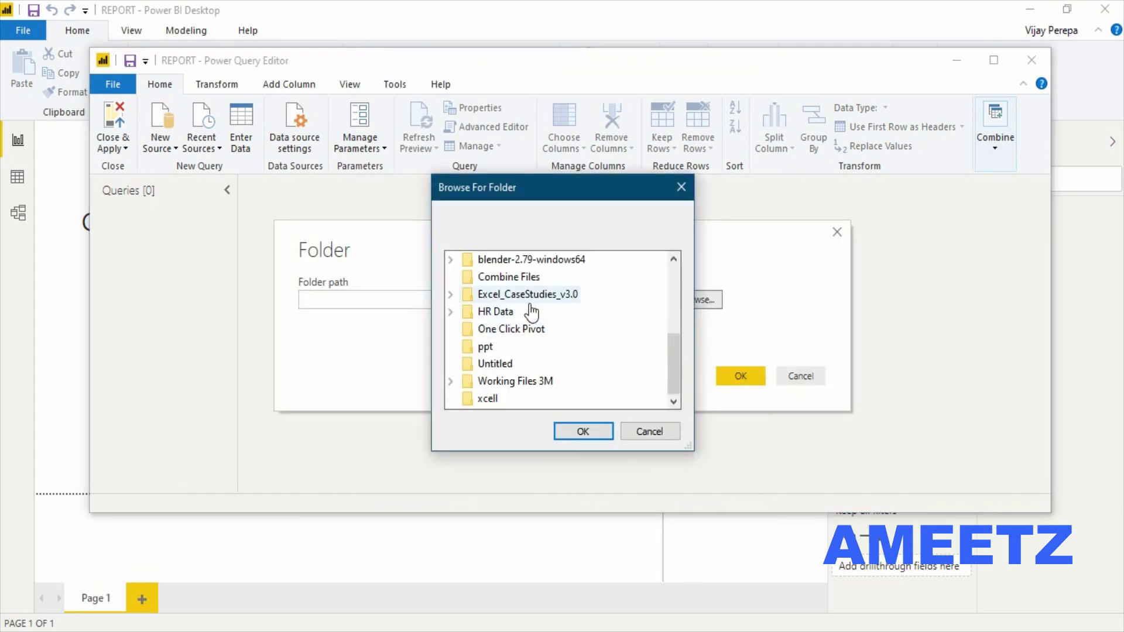
pyautogui.click(526, 280)
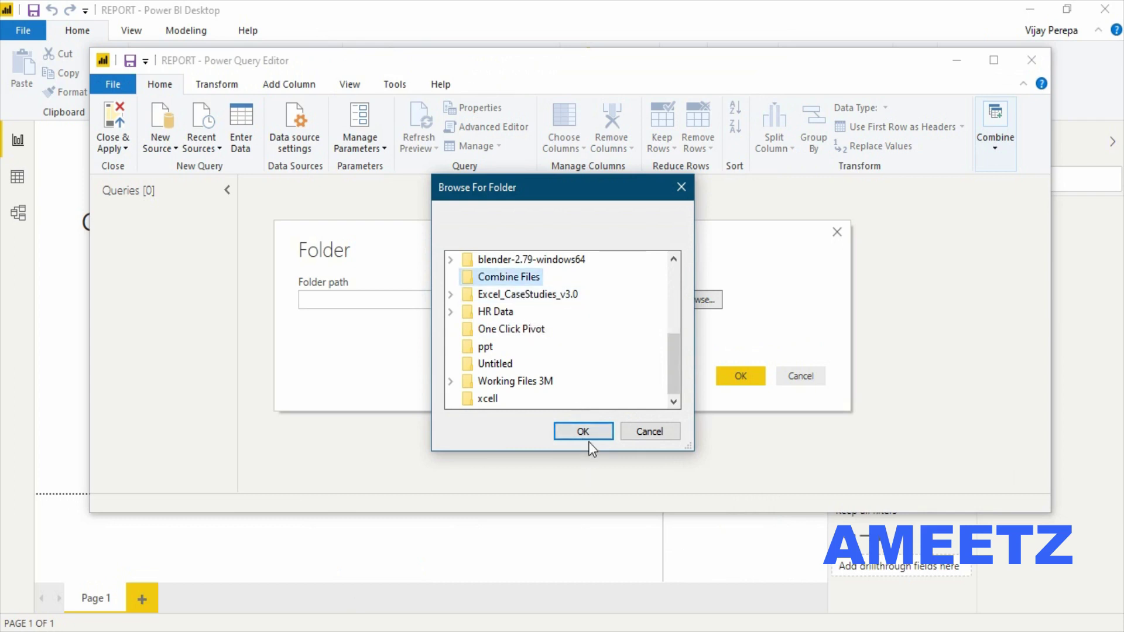
pyautogui.click(590, 437)
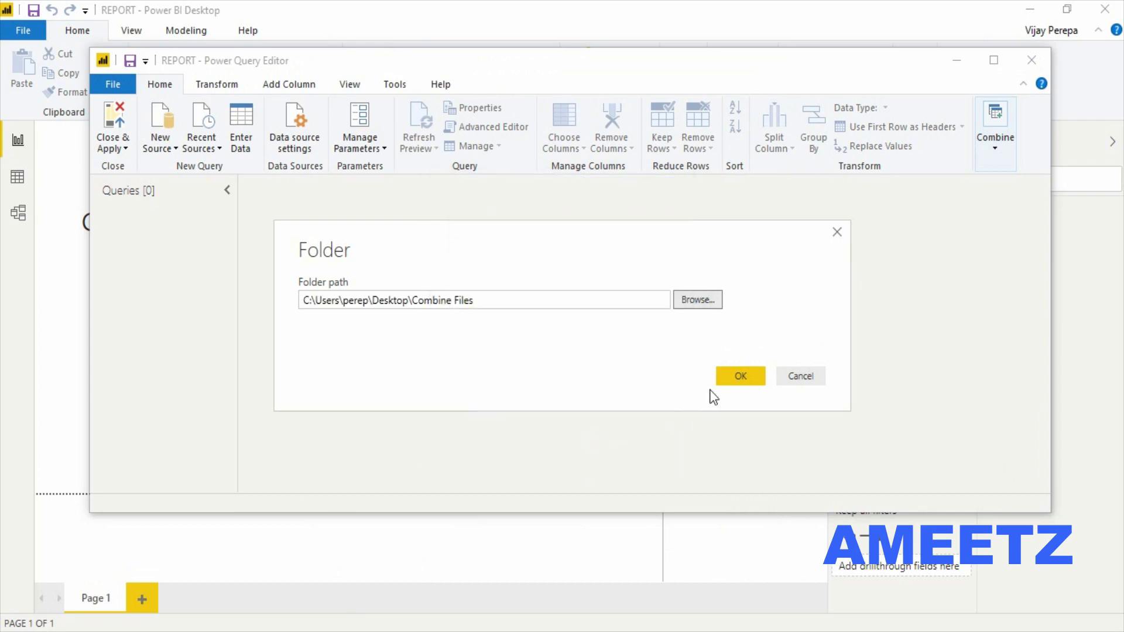
pyautogui.click(729, 377)
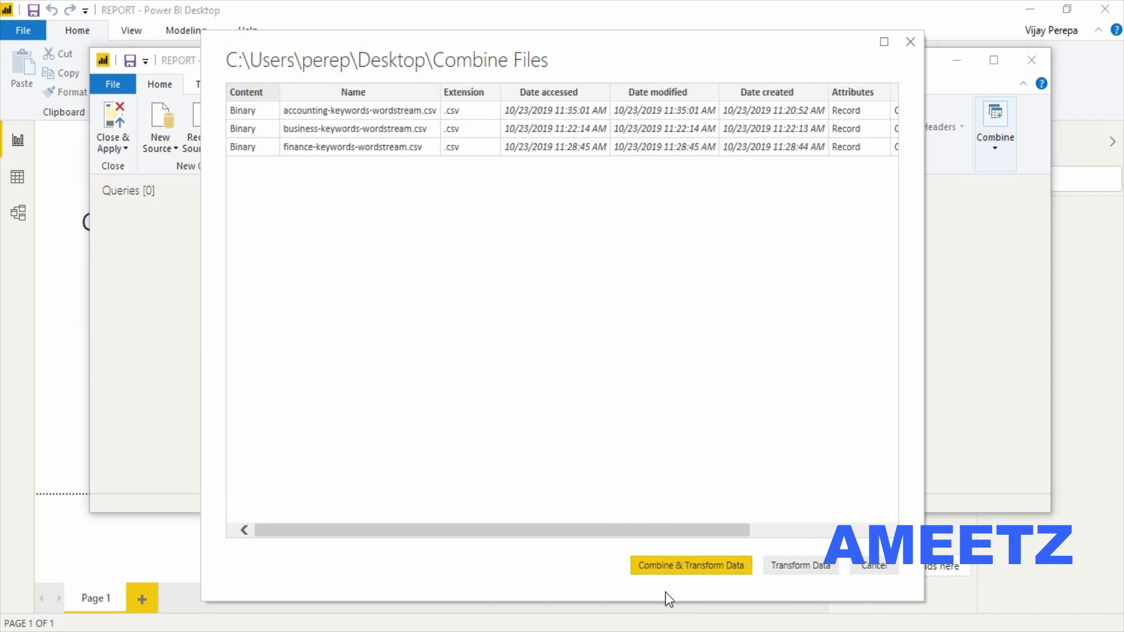
pyautogui.click(686, 567)
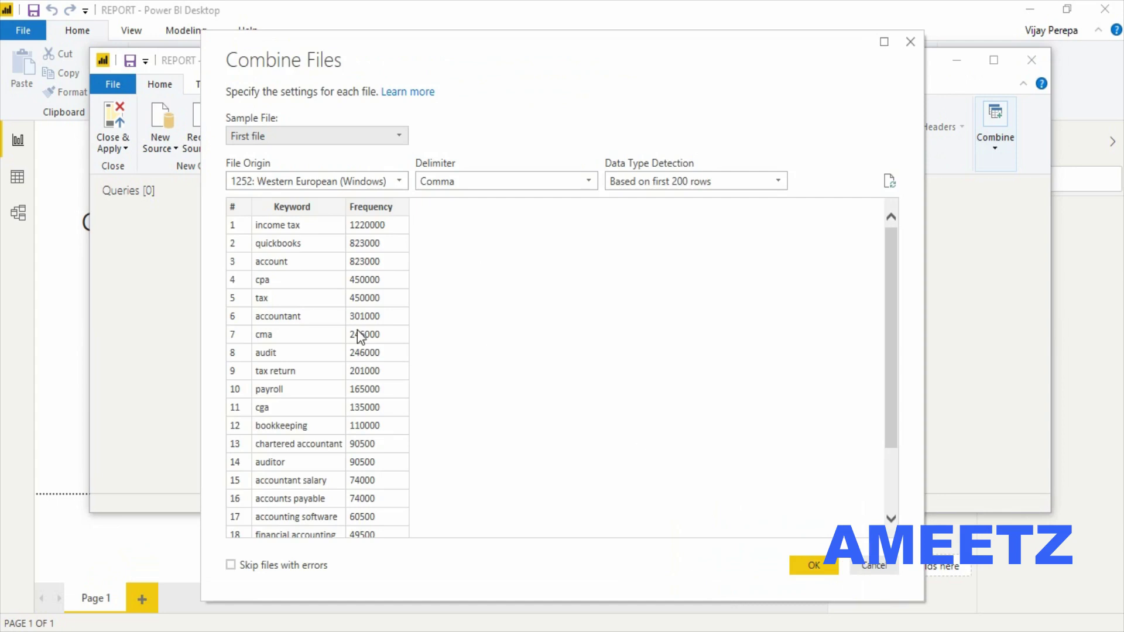
# Accept the first file's Keyword/Frequency sample settings to merge the CSVs into one query
pyautogui.scroll(-2, 380, 325)
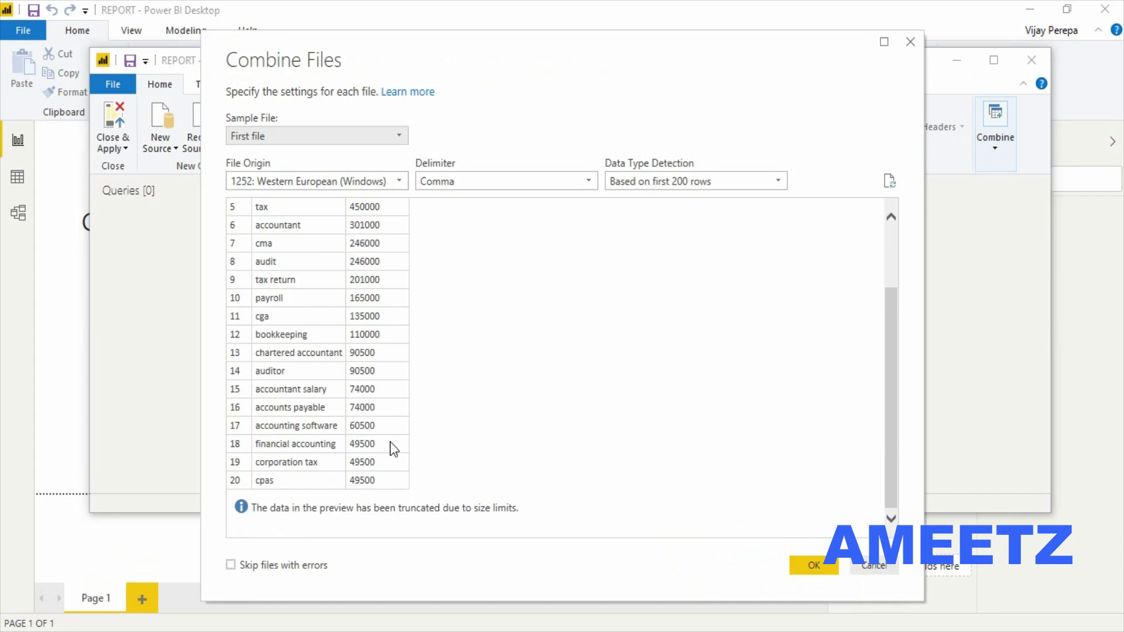
pyautogui.click(791, 563)
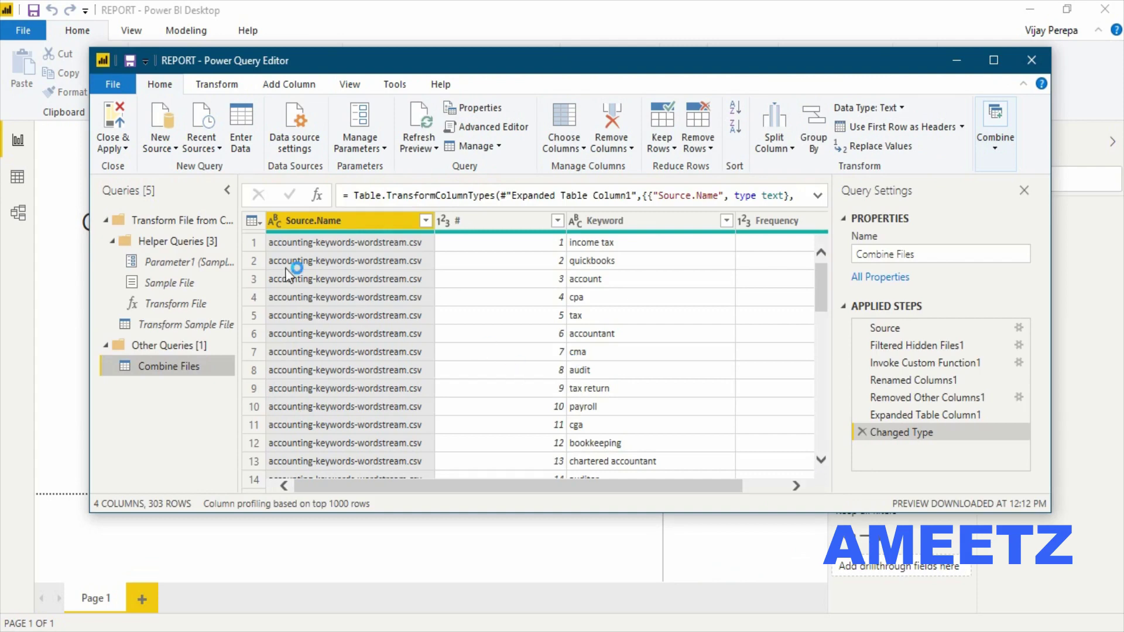
# Remove the Source.Name and # columns so only Keyword and Frequency remain
pyautogui.scroll(-12, 382, 318)
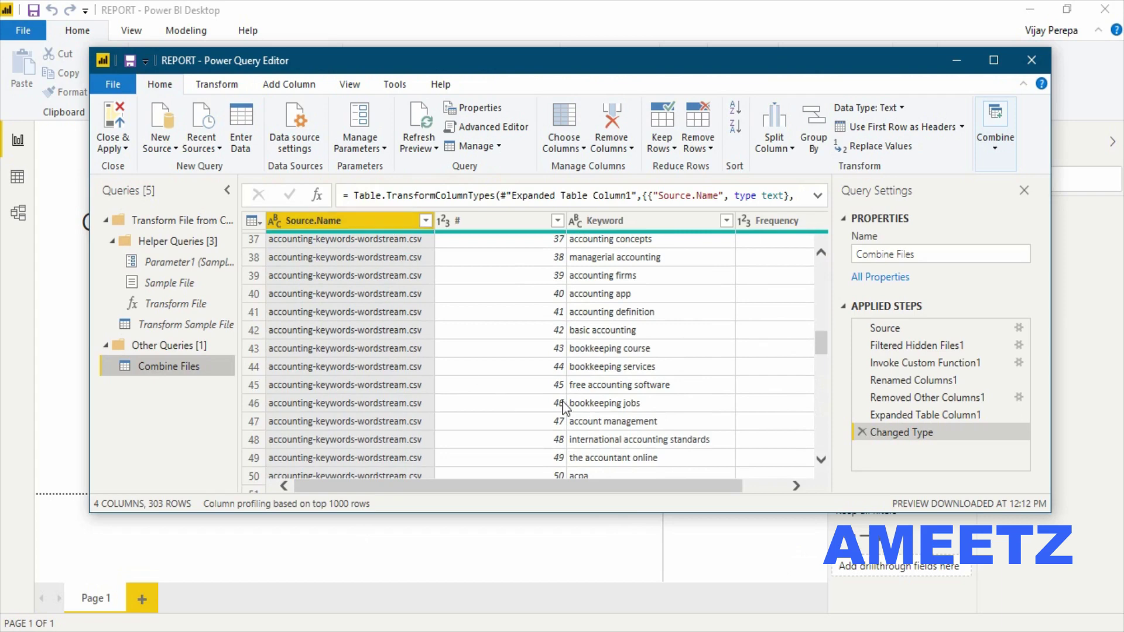
pyautogui.rightClick(394, 216)
pyautogui.click(472, 227)
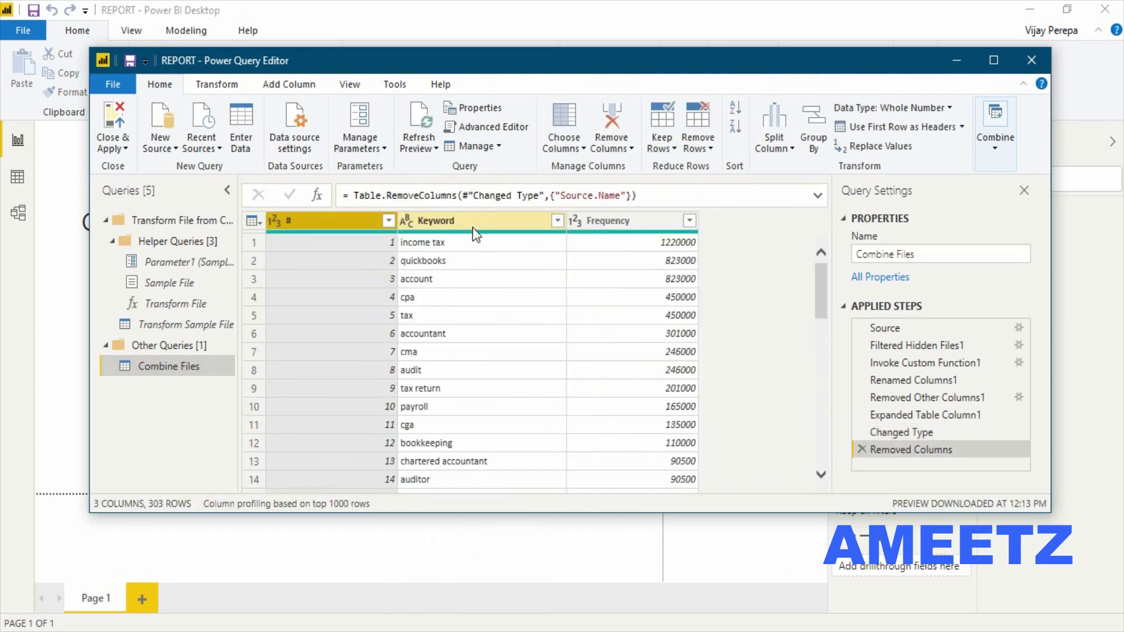
pyautogui.rightClick(375, 227)
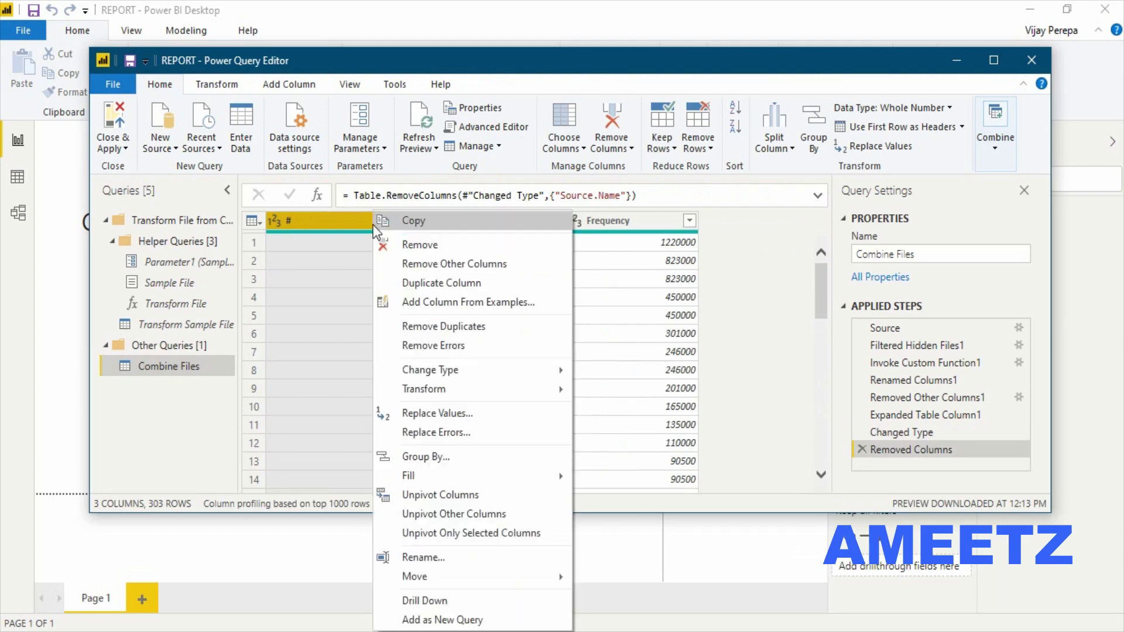
pyautogui.click(430, 246)
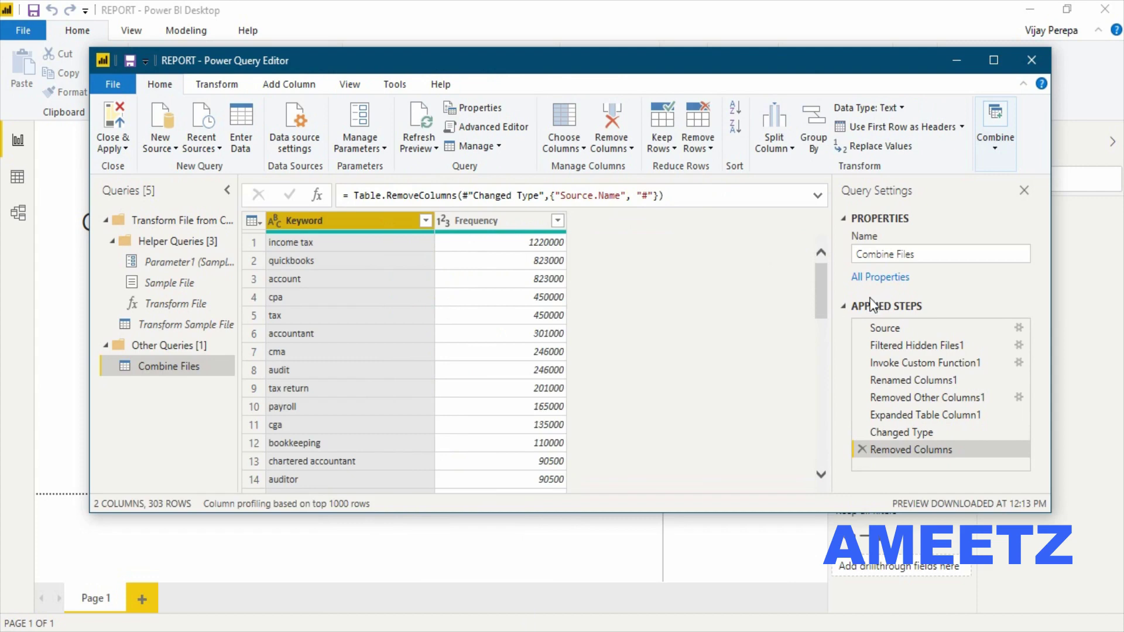
pyautogui.moveTo(822, 285); pyautogui.dragTo(822, 486)
pyautogui.click(822, 479)
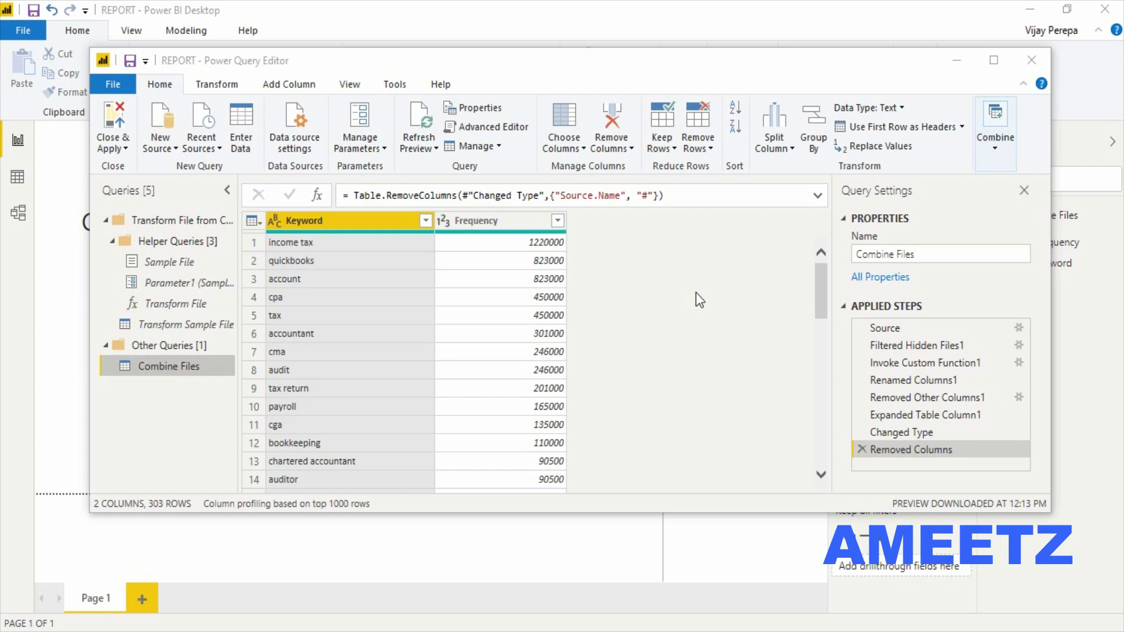
# Apply the query changes, add a blank Page 2, and open the Power BI Visuals marketplace
pyautogui.click(113, 148)
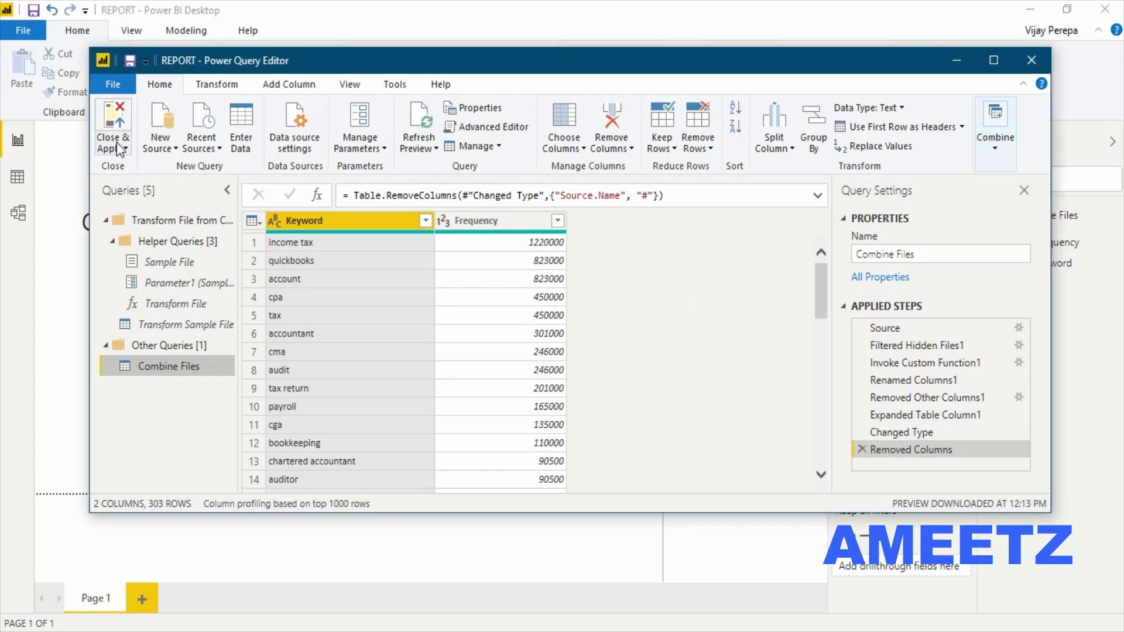
pyautogui.click(138, 170)
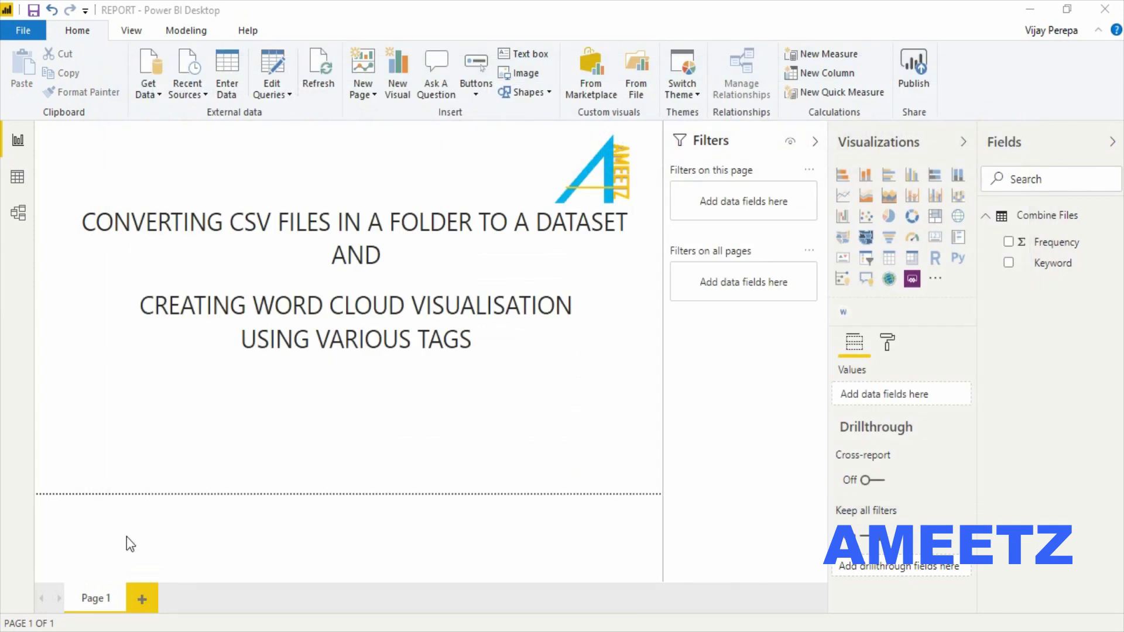
pyautogui.click(152, 600)
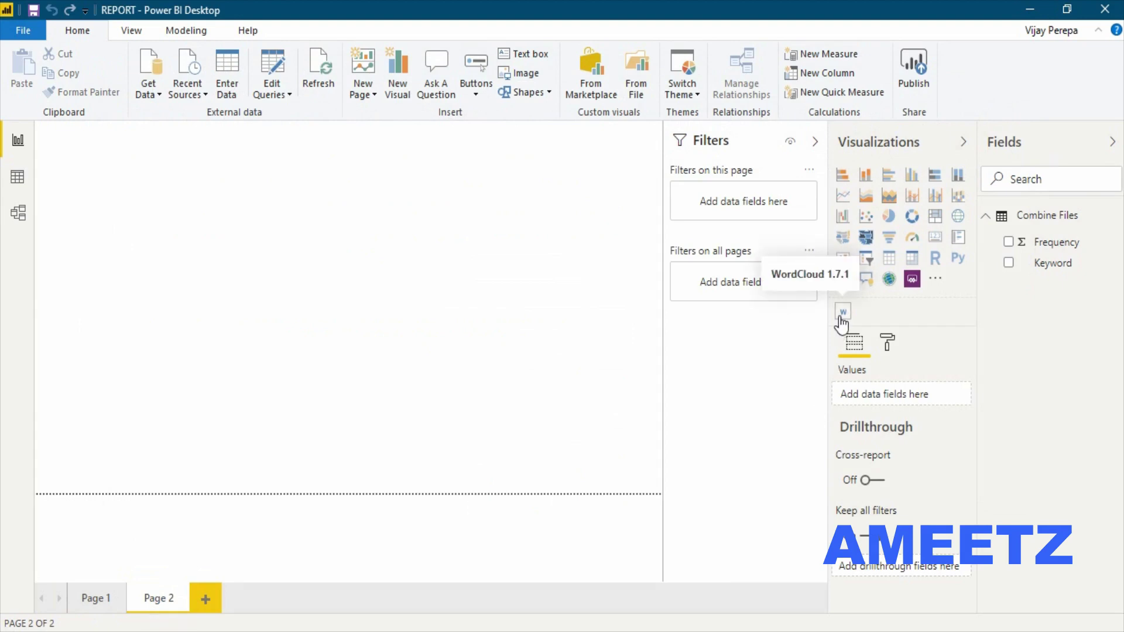
pyautogui.click(600, 95)
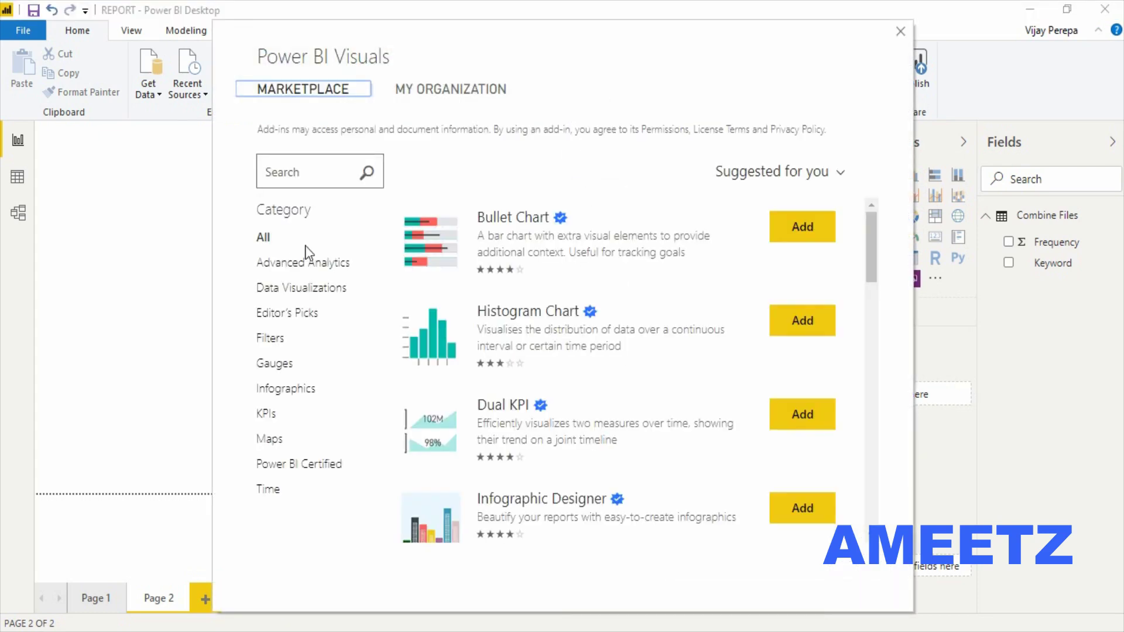
pyautogui.click(304, 175)
pyautogui.write('WO')
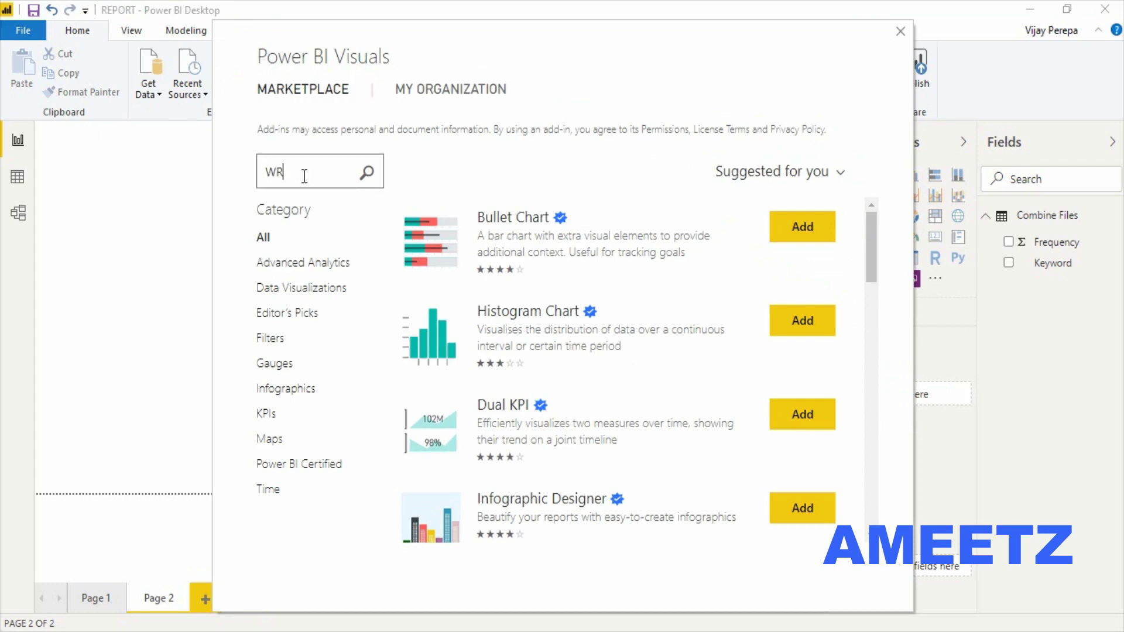
pyautogui.press('BackSpace')
pyautogui.write('ORD CLOUD')
pyautogui.click(365, 173)
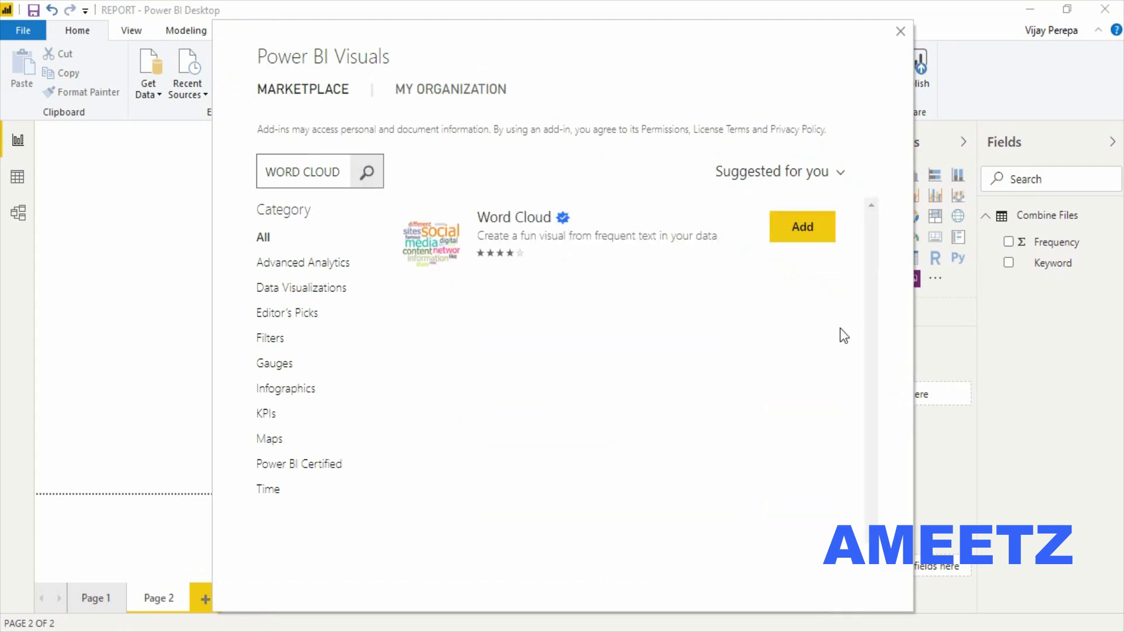
pyautogui.click(898, 34)
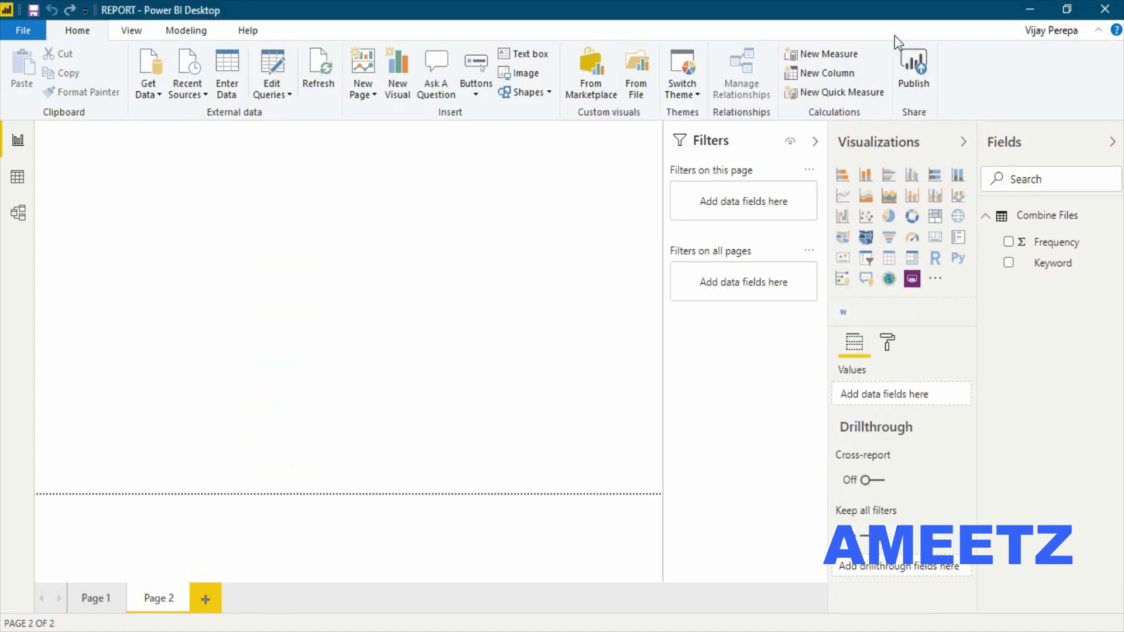
pyautogui.click(843, 311)
# Enlarge and position the word cloud with Keyword as Category and Frequency as Values
pyautogui.moveTo(174, 271); pyautogui.dragTo(434, 417)
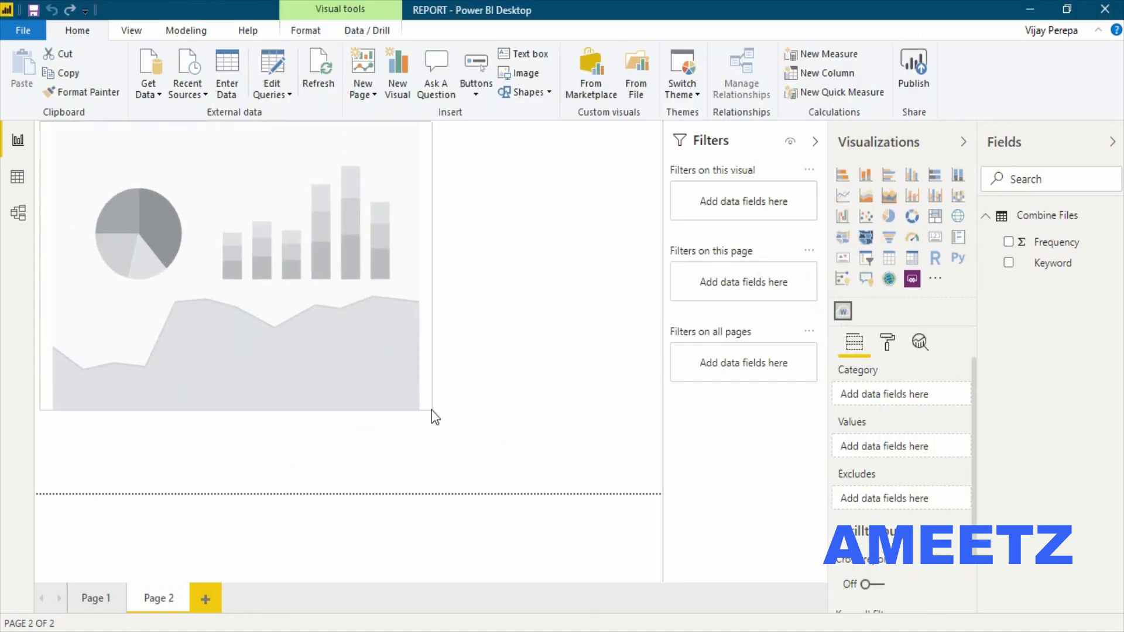
pyautogui.moveTo(299, 305); pyautogui.dragTo(370, 319)
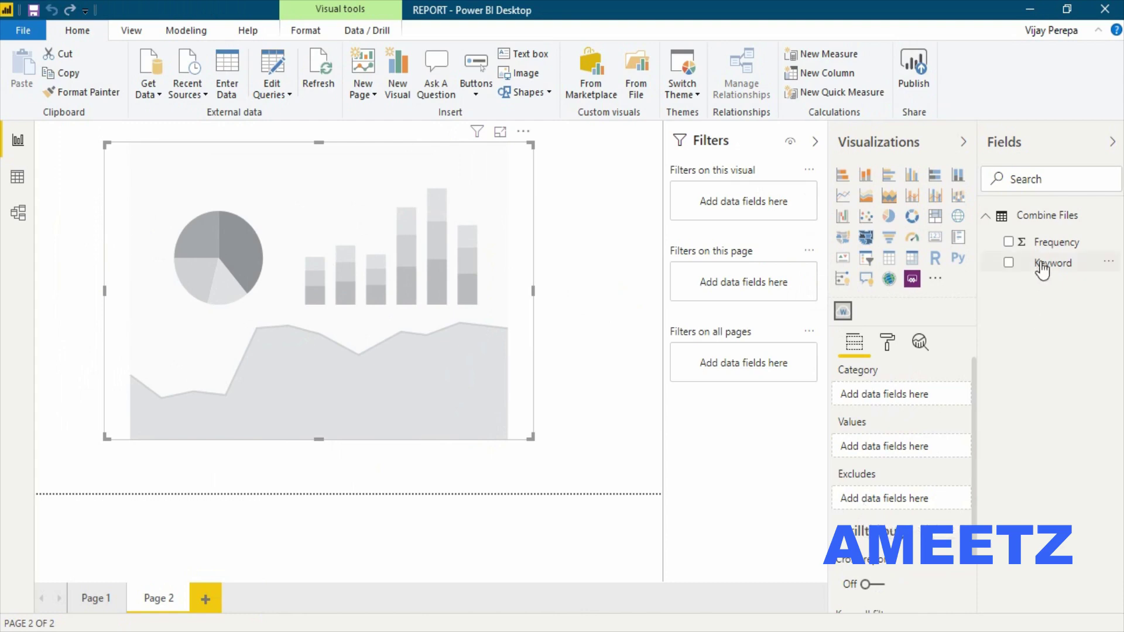
pyautogui.moveTo(1048, 263); pyautogui.dragTo(901, 394)
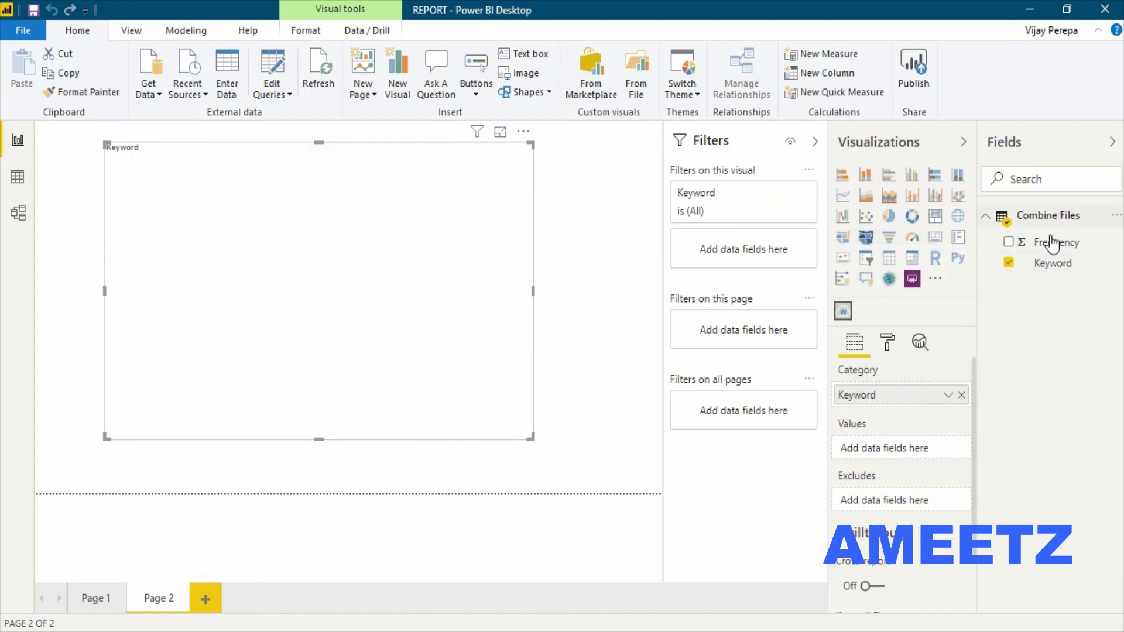
pyautogui.moveTo(1049, 243); pyautogui.dragTo(913, 450)
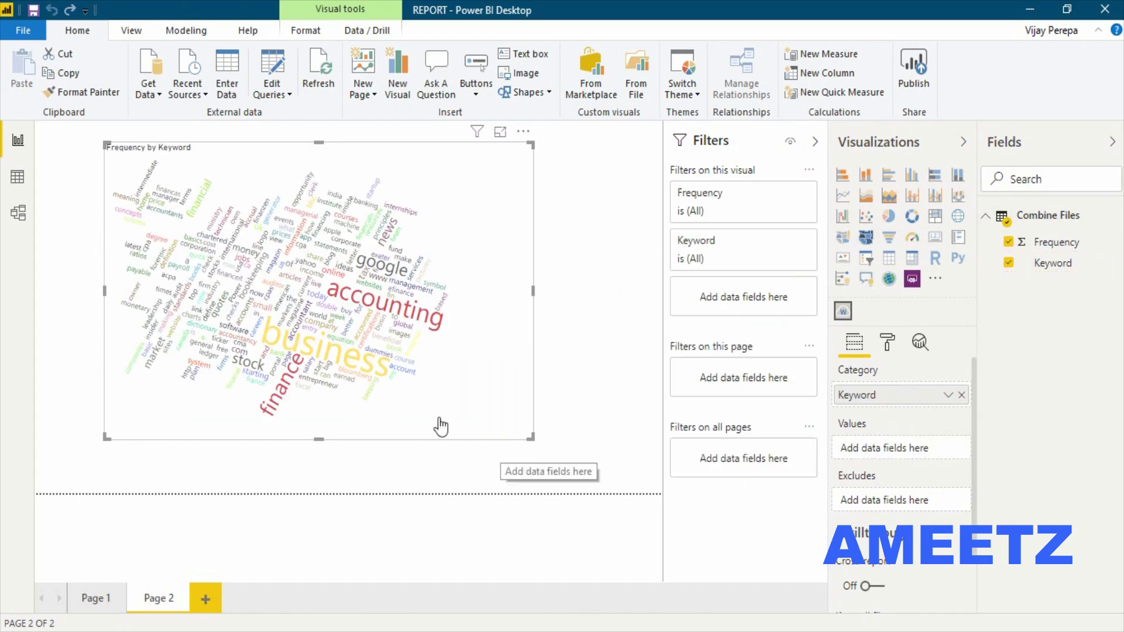
pyautogui.moveTo(530, 437); pyautogui.dragTo(555, 451)
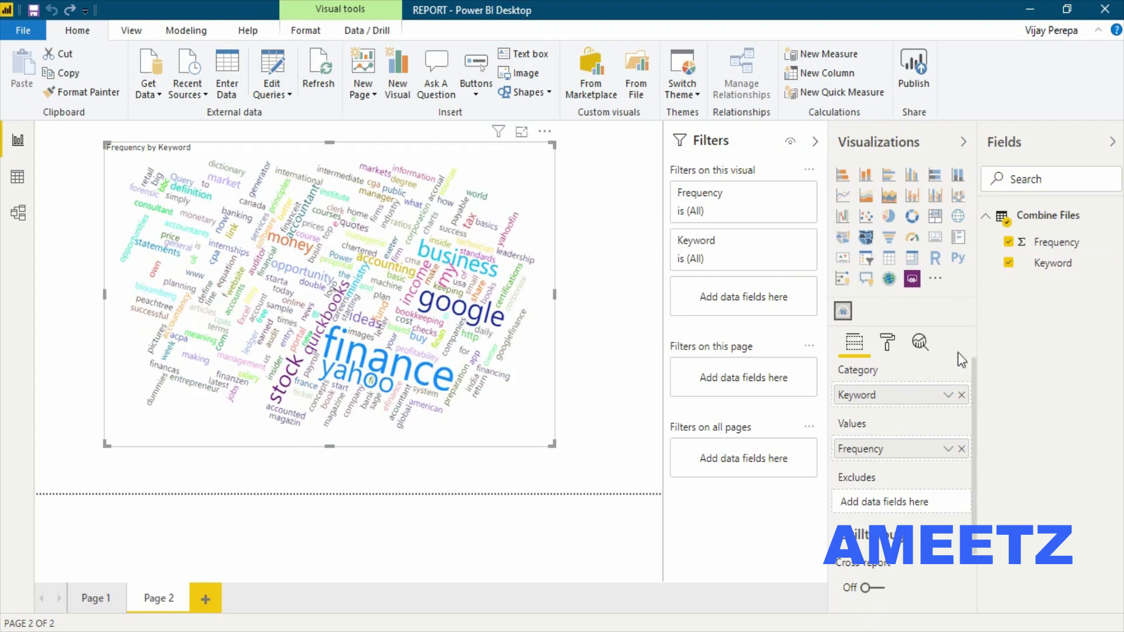
pyautogui.click(890, 343)
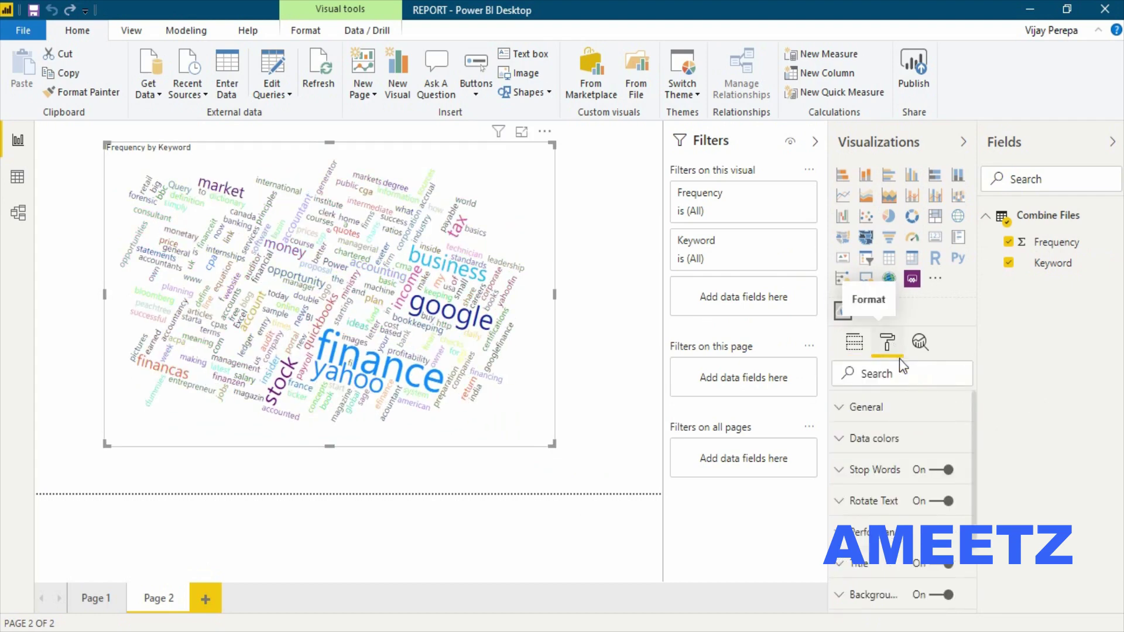
pyautogui.click(878, 410)
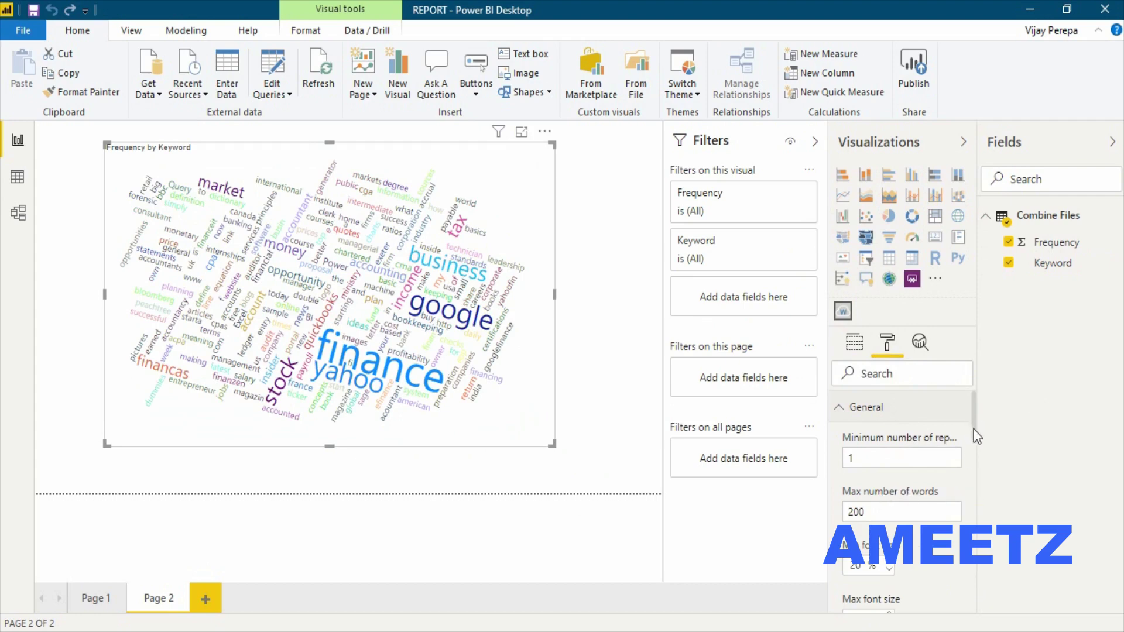
pyautogui.scroll(-5, 975, 446)
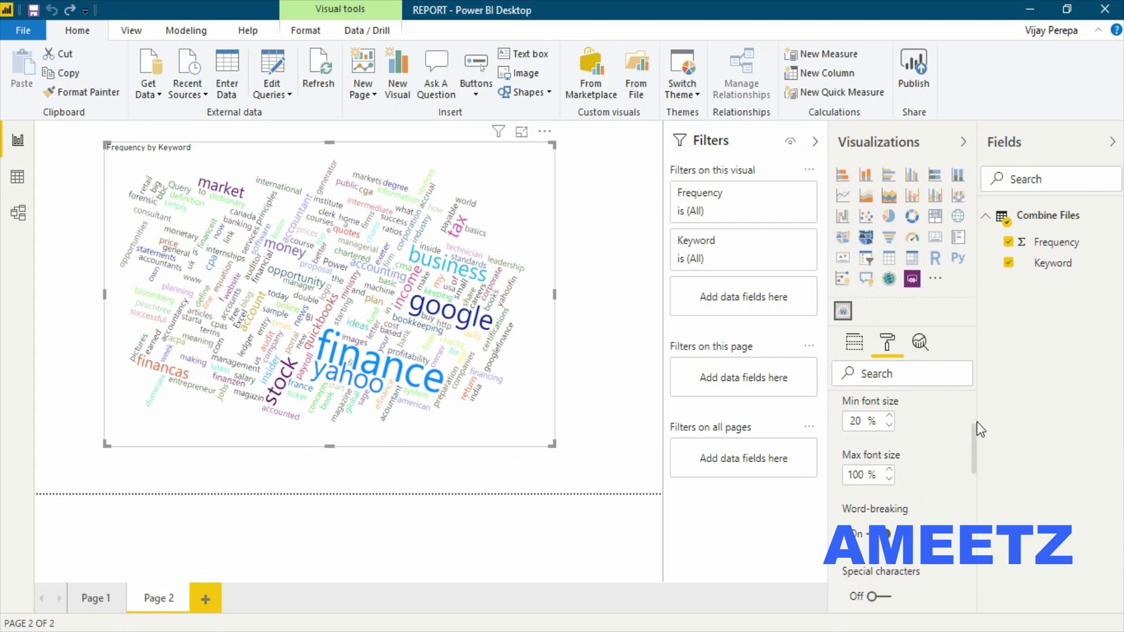
pyautogui.scroll(5, 972, 431)
pyautogui.click(842, 410)
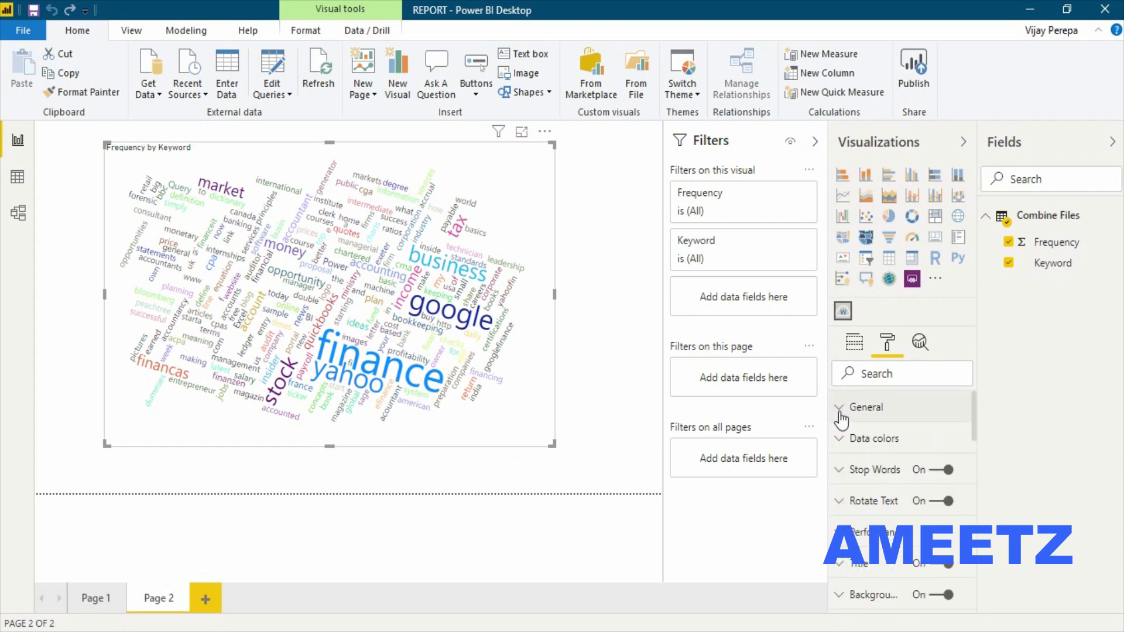
pyautogui.click(875, 445)
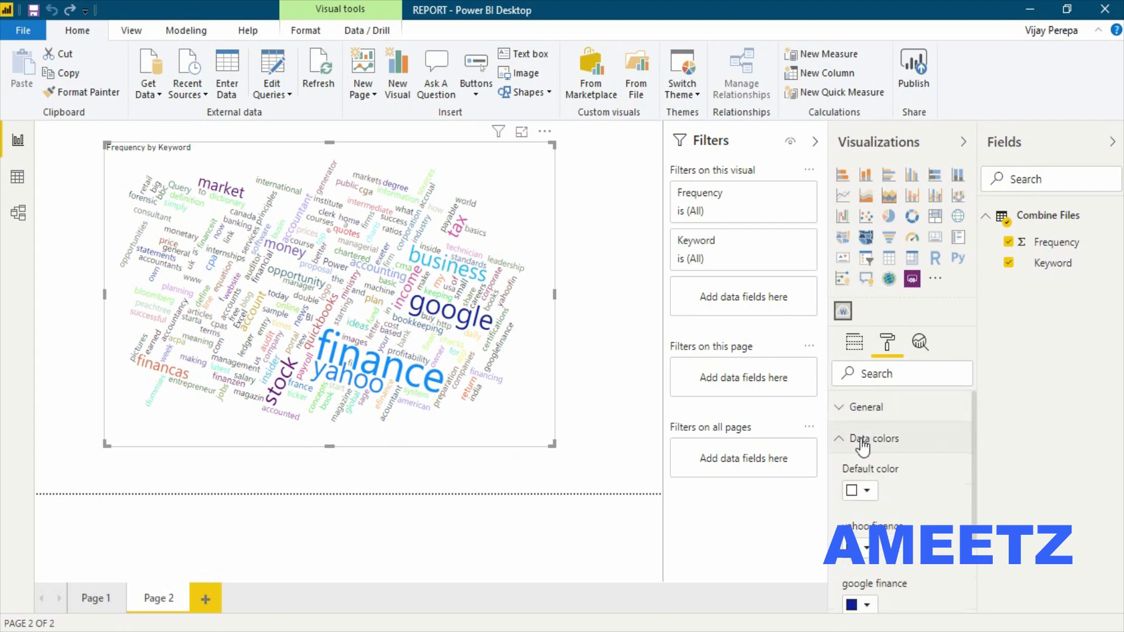
pyautogui.click(870, 446)
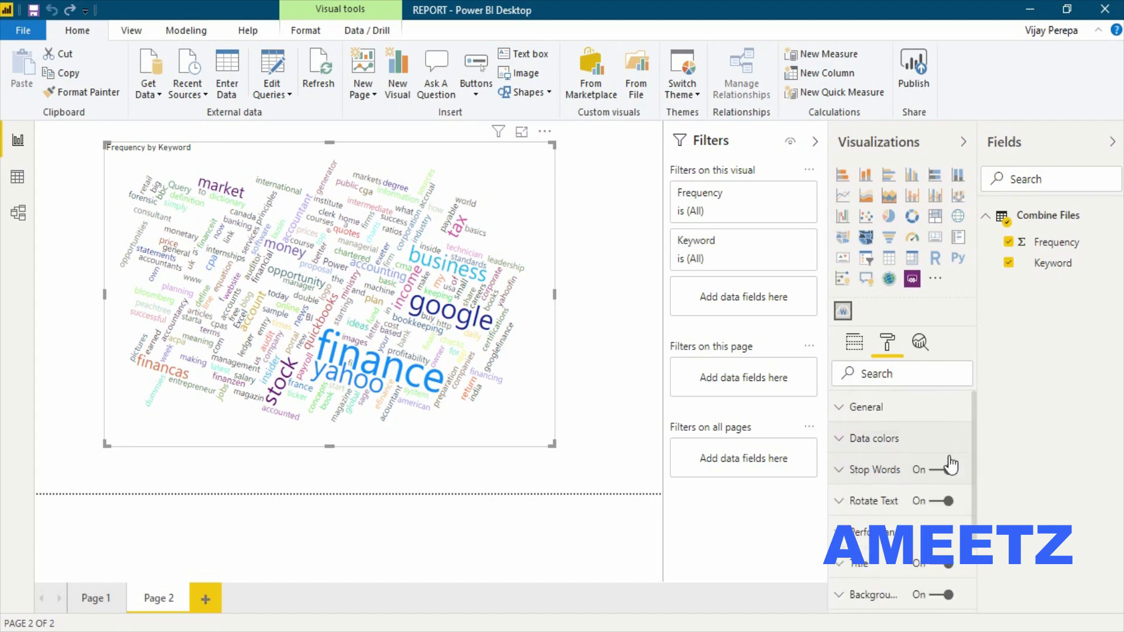
pyautogui.click(876, 445)
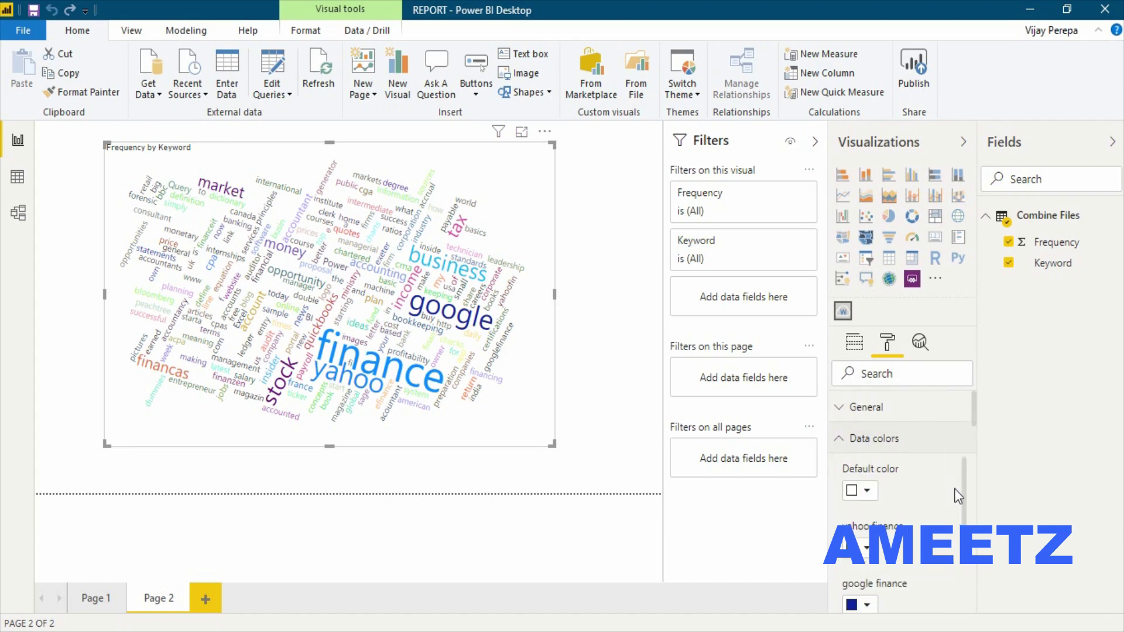
pyautogui.click(849, 450)
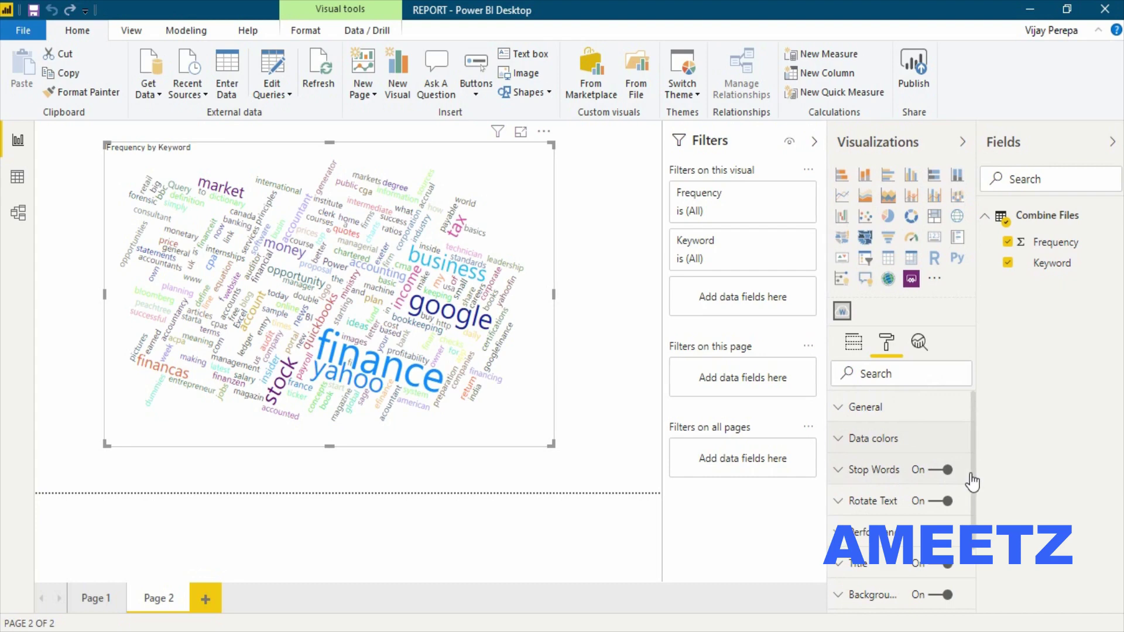
pyautogui.click(949, 466)
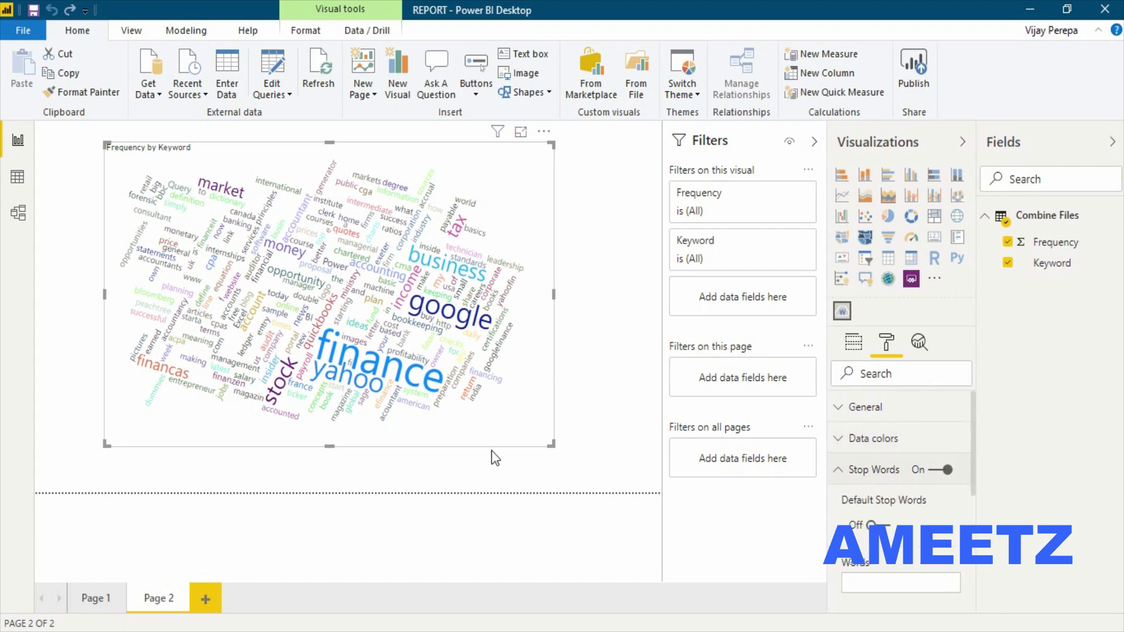